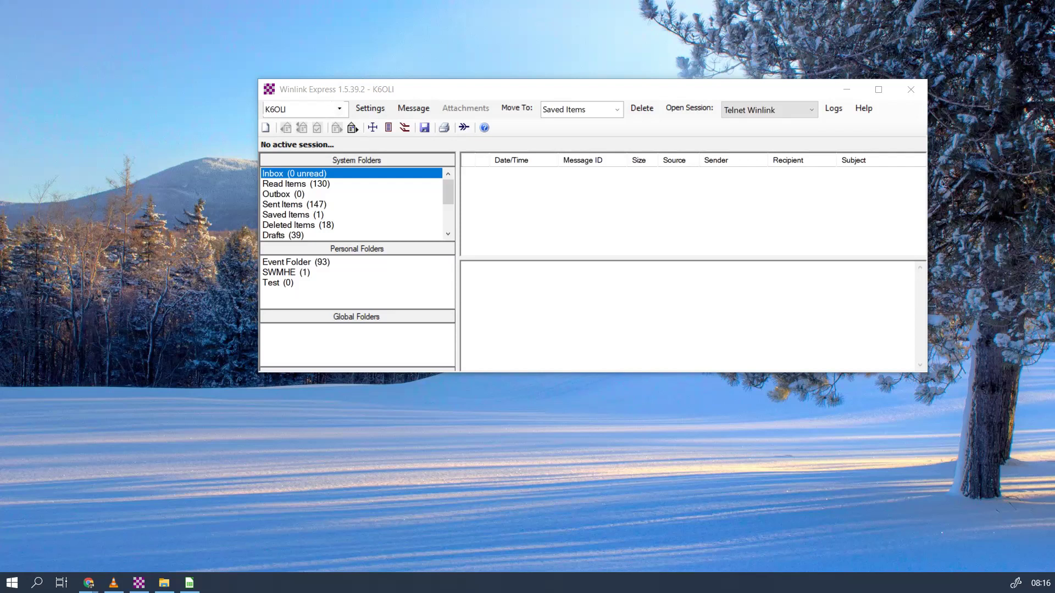
Step: Open the ICS-309 communication log generator and set the Task ID to "ICS 309 Demo"
click(430, 106)
click(430, 105)
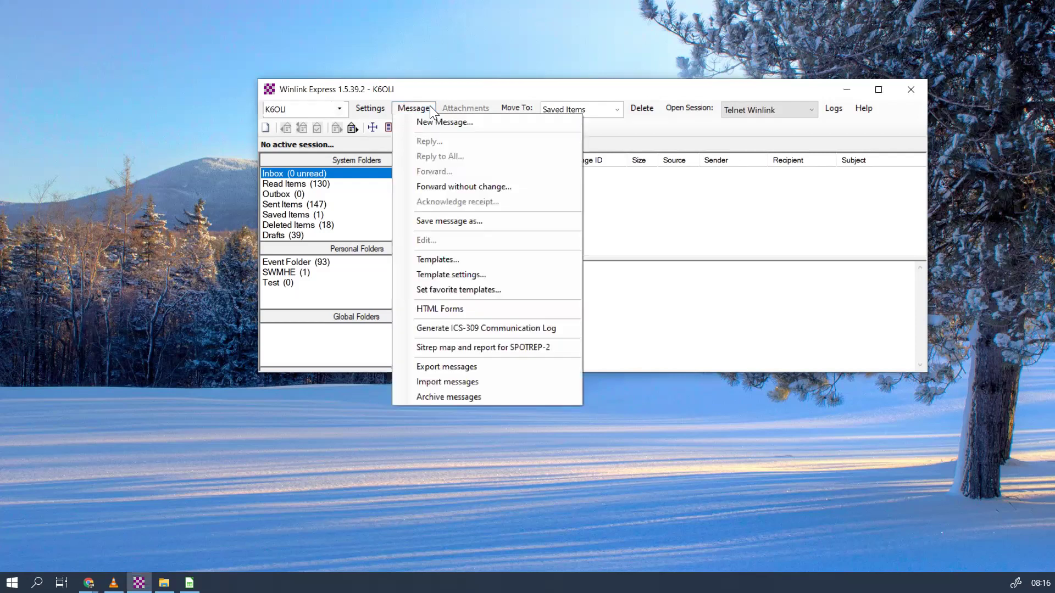
click(460, 329)
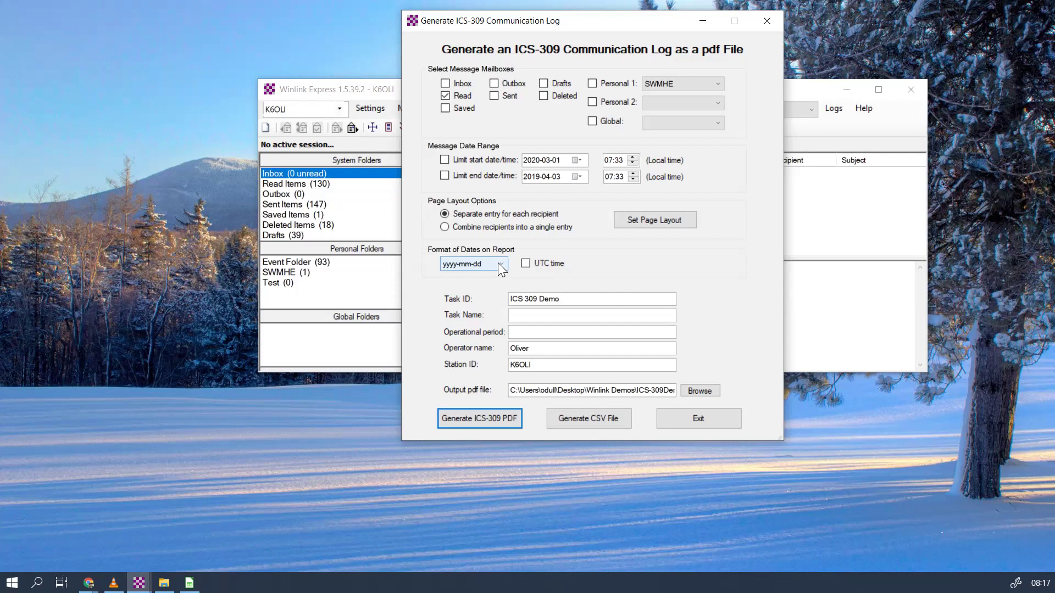
click(594, 302)
drag(593, 302, 507, 305)
text(I)
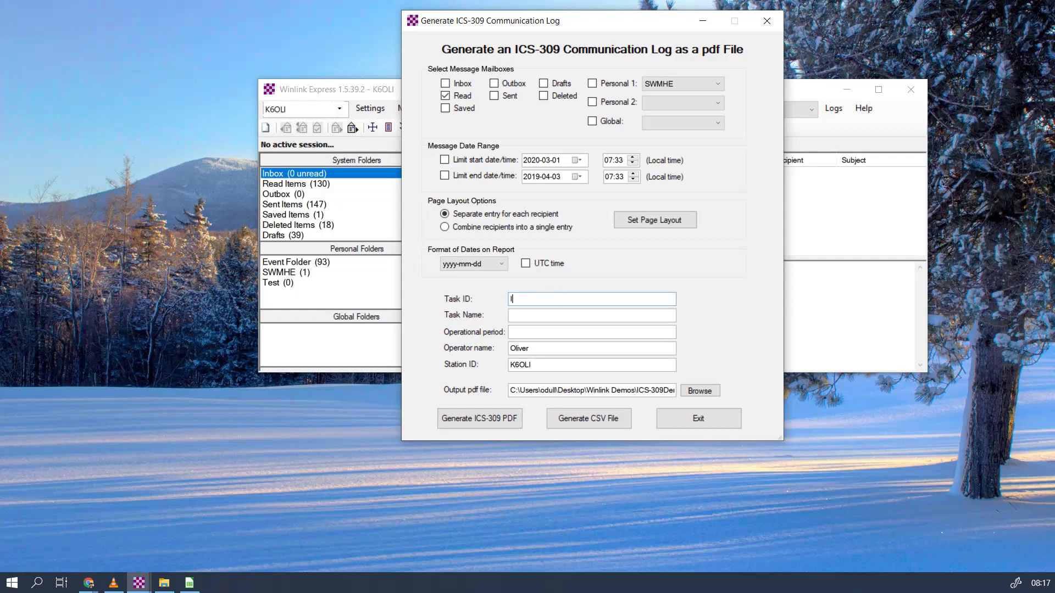
text(CS 309 Demo)
Step: Check the output path and generate the ICS-309 log of the Read mailbox as ICS-309Demo.pdf in the Winlink Demos folder
drag(511, 391, 627, 391)
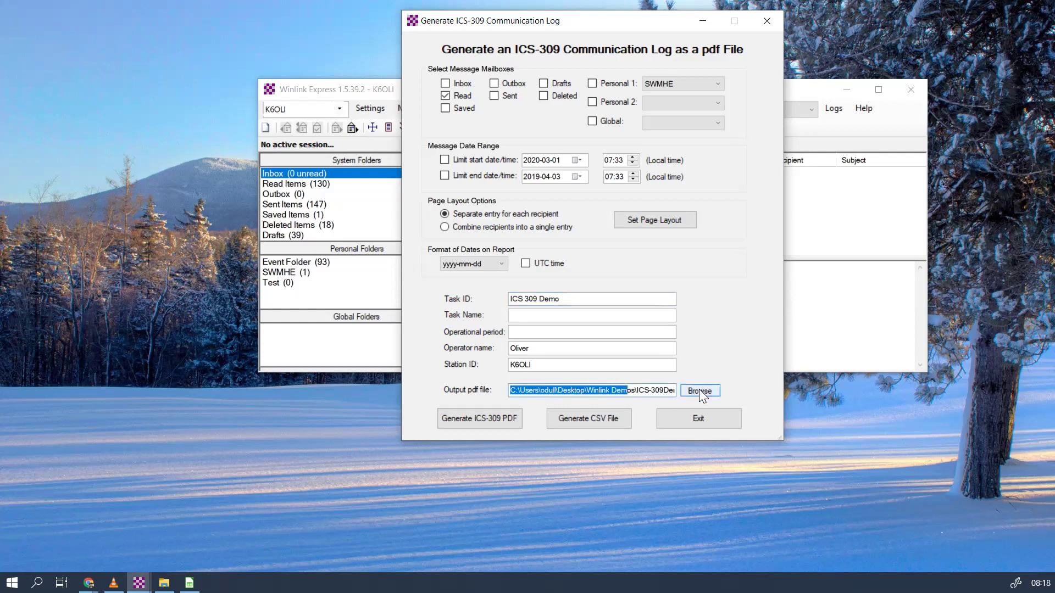
click(639, 390)
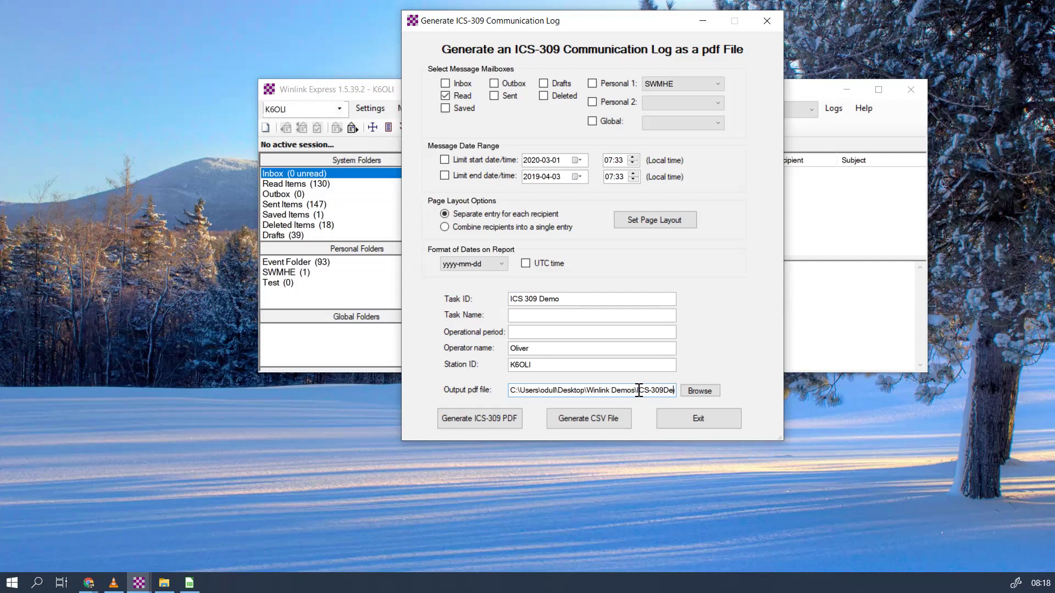
key(End)
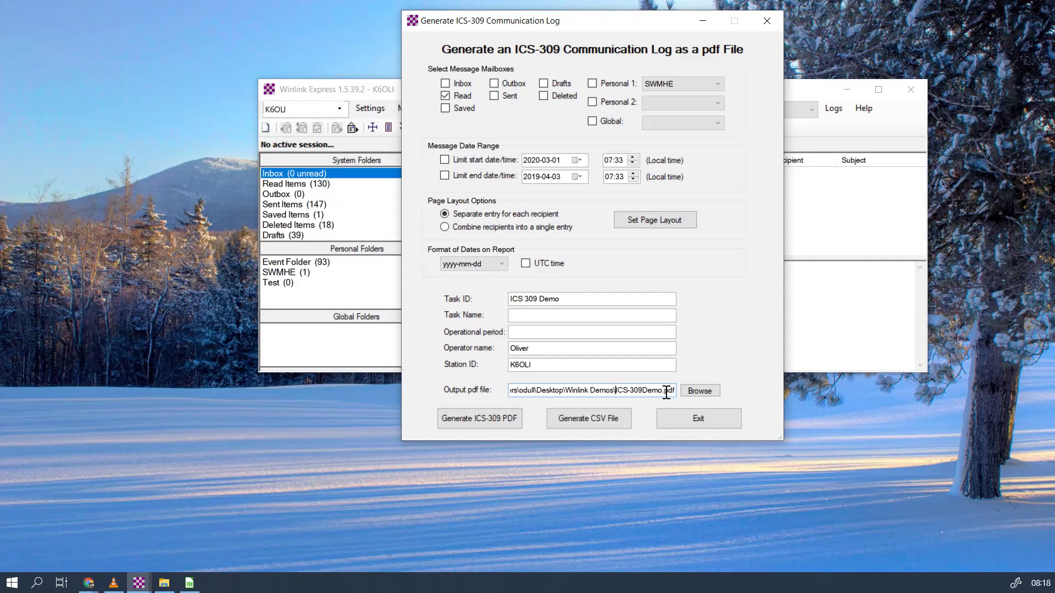
click(507, 418)
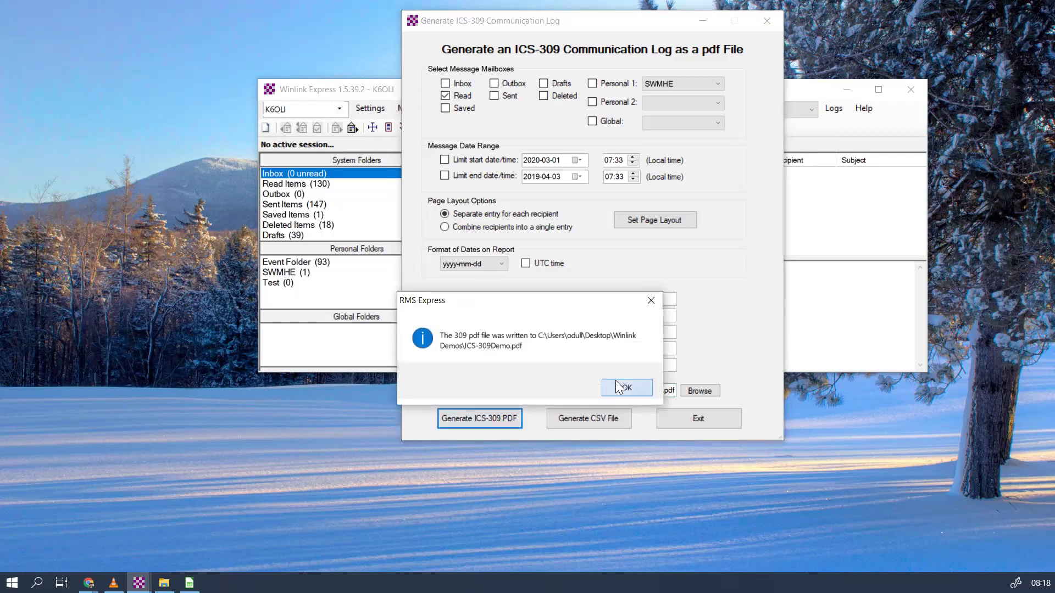
click(615, 381)
Step: Rename the output file to ICS-309Demo2021-09-16.pdf and generate the ICS-309 PDF again
click(662, 390)
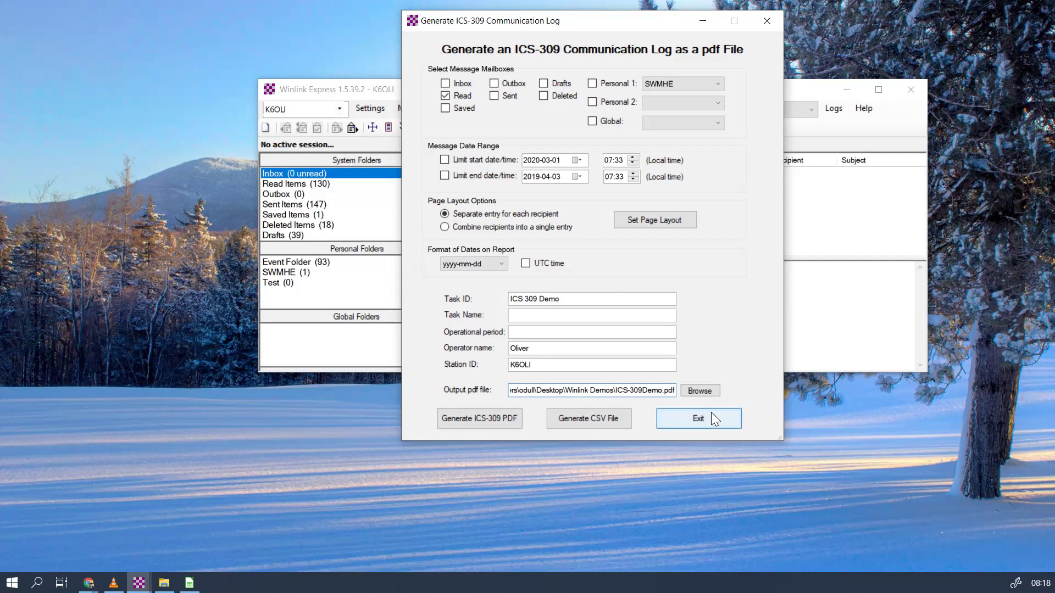
text(2021-09)
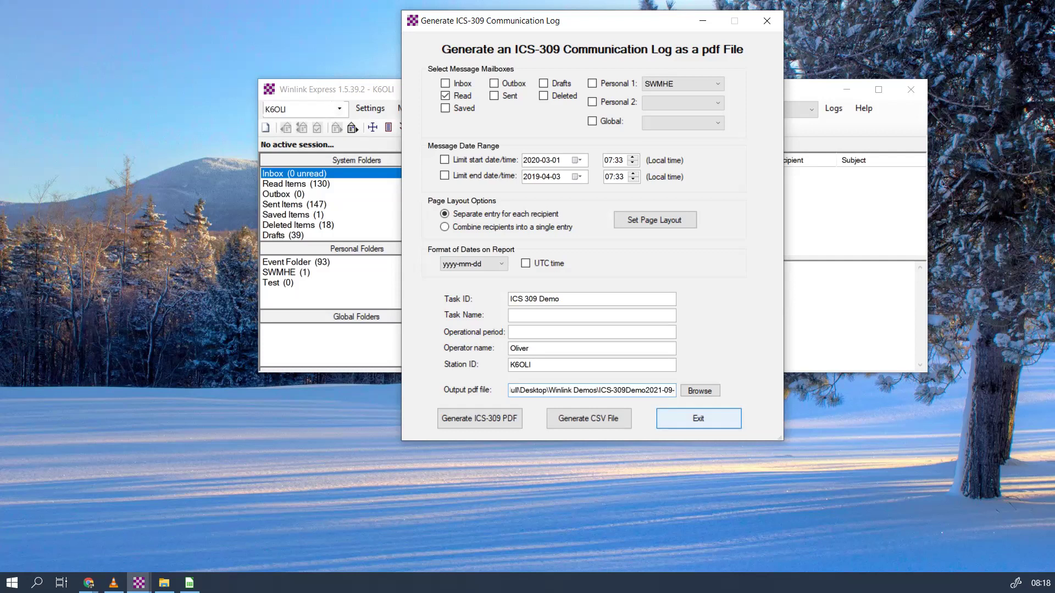
text(-16.pc)
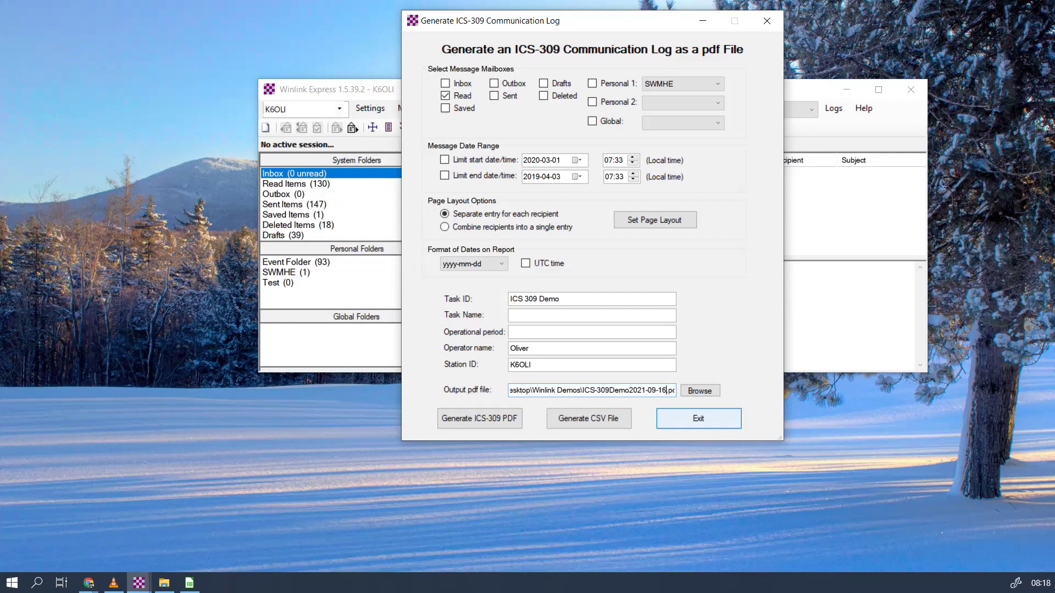
click(497, 417)
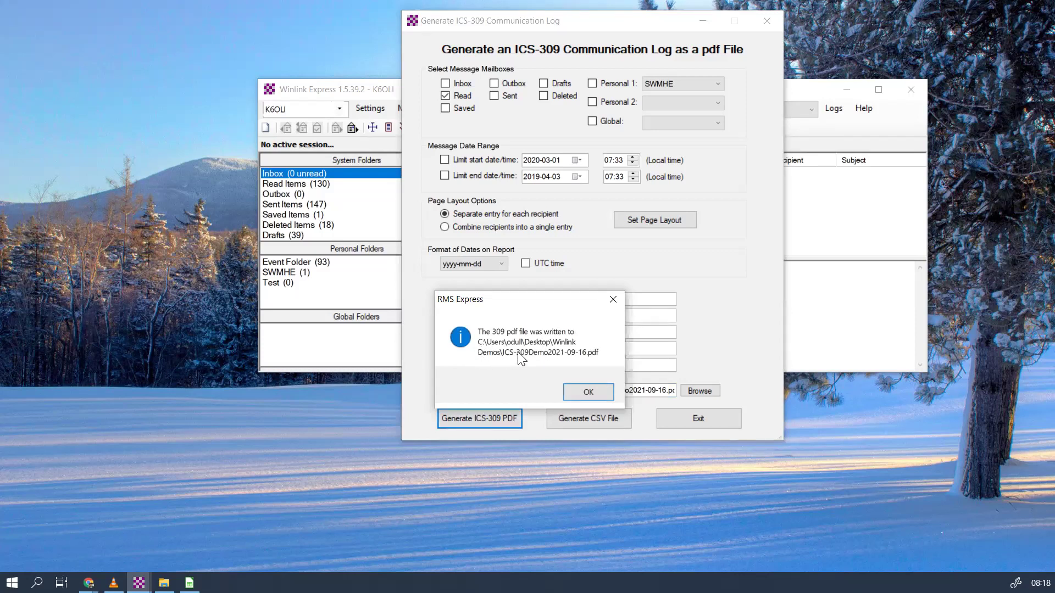
click(597, 394)
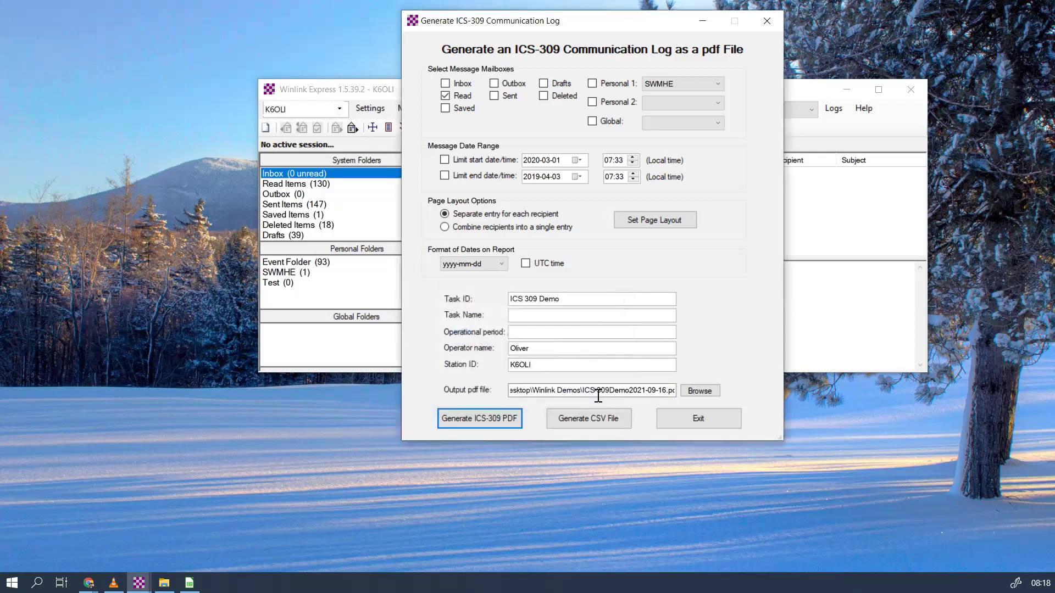
Step: Open the CSV export settings and examine the included columns and the output file name
click(623, 424)
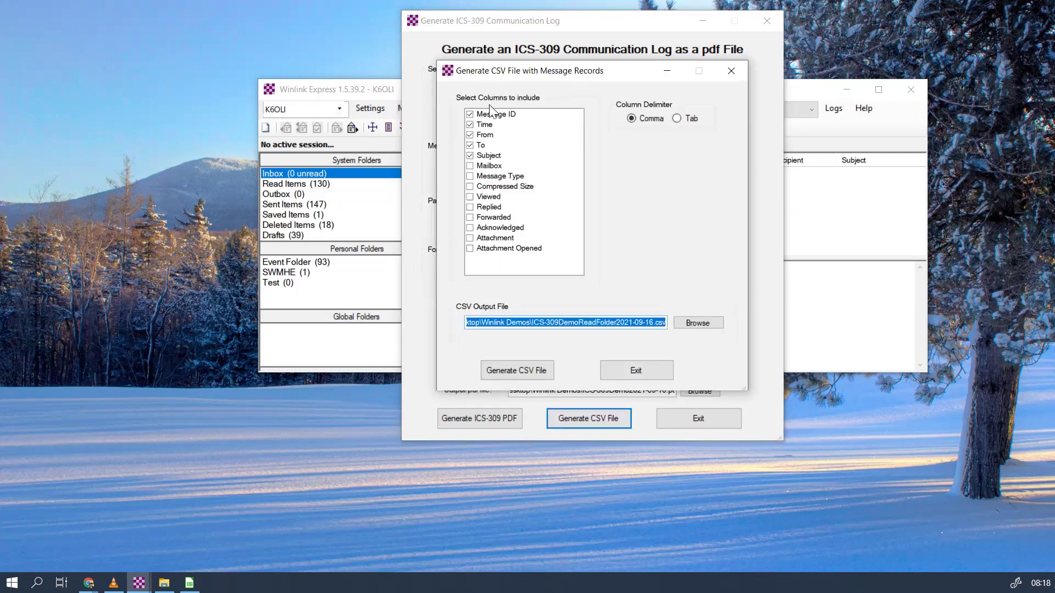
click(476, 116)
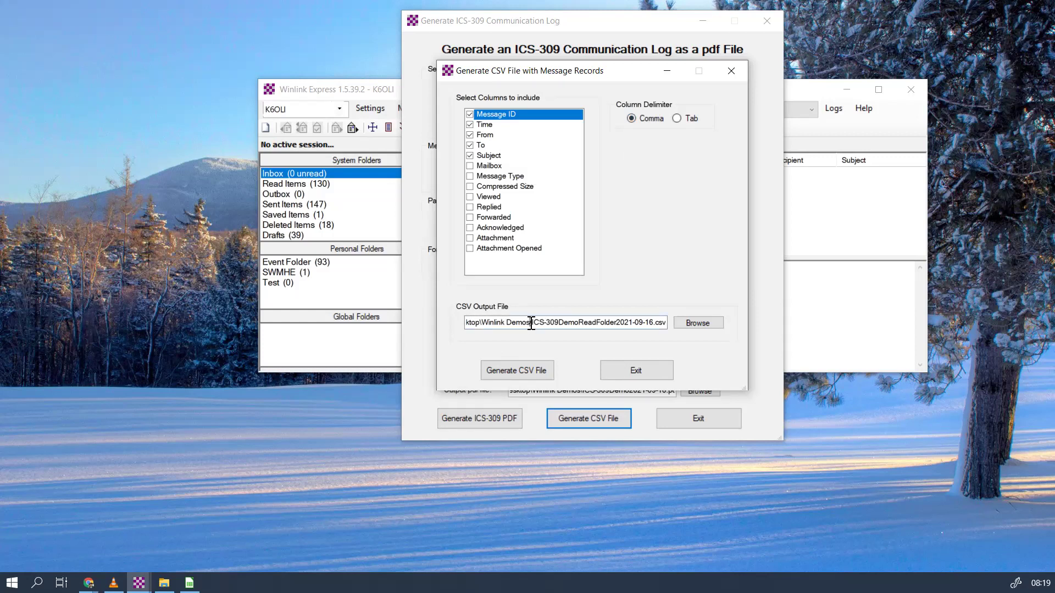
drag(531, 322, 566, 322)
click(540, 322)
click(616, 322)
shift+click(652, 322)
click(651, 322)
drag(654, 323, 679, 319)
drag(532, 322, 654, 322)
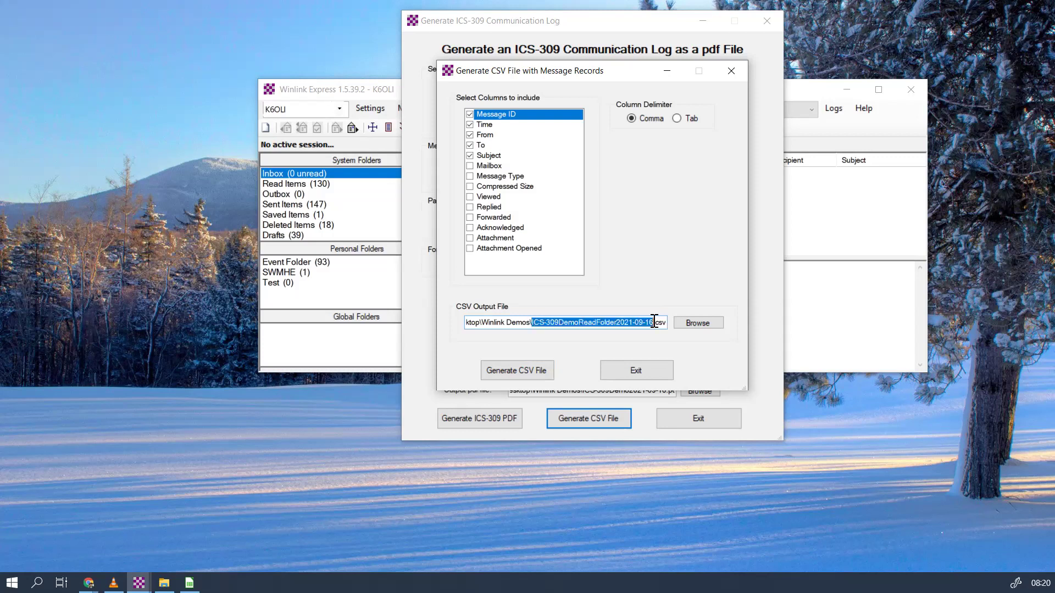
Step: Generate the comma-delimited CSV file ICS-309DemoReadFolder2021-09-16.csv and exit both the CSV export and the ICS-309 generator
click(520, 376)
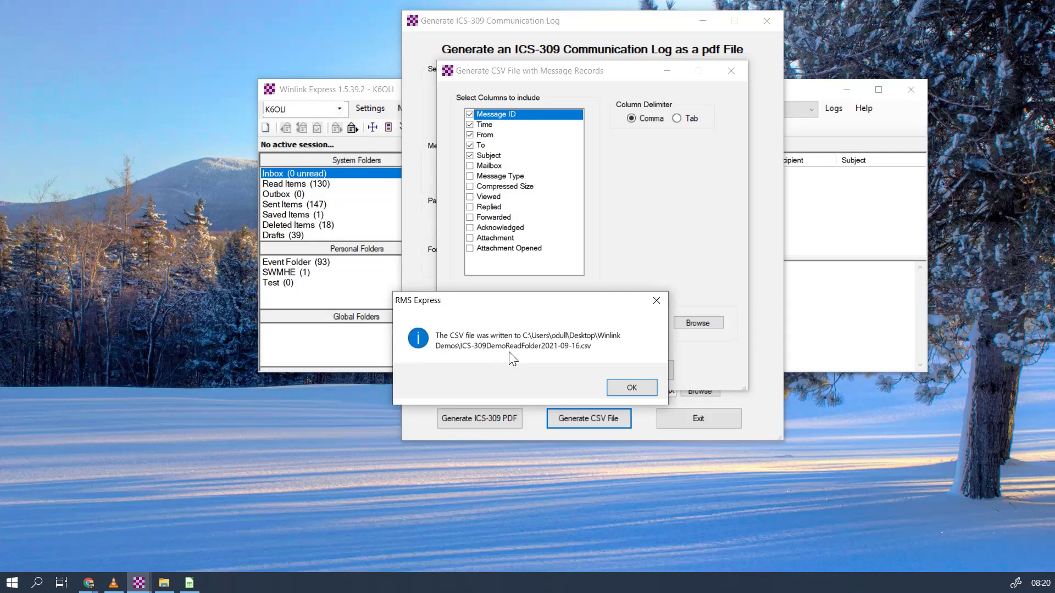
click(620, 386)
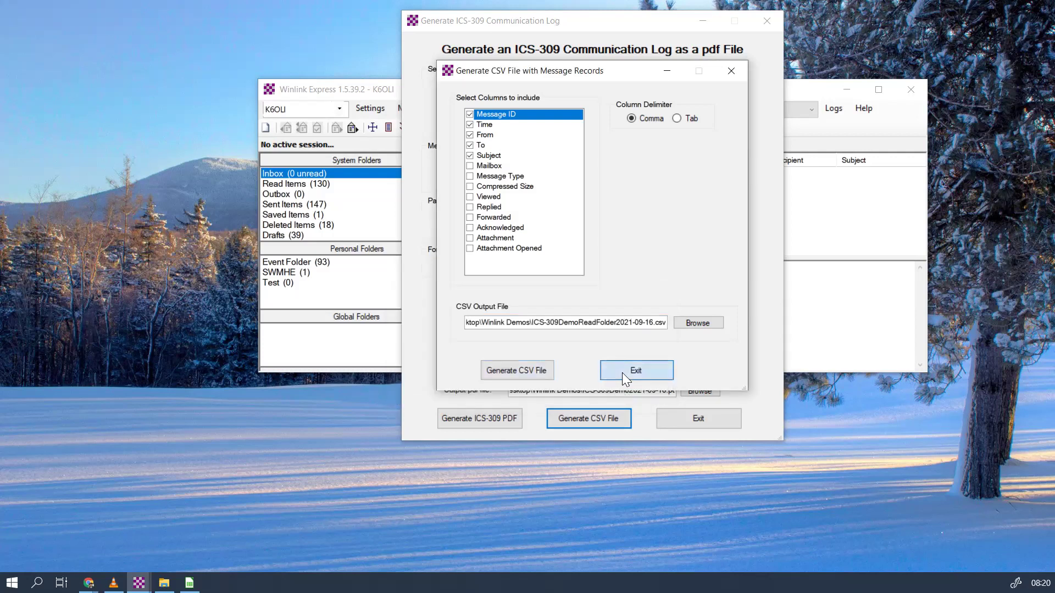
click(622, 373)
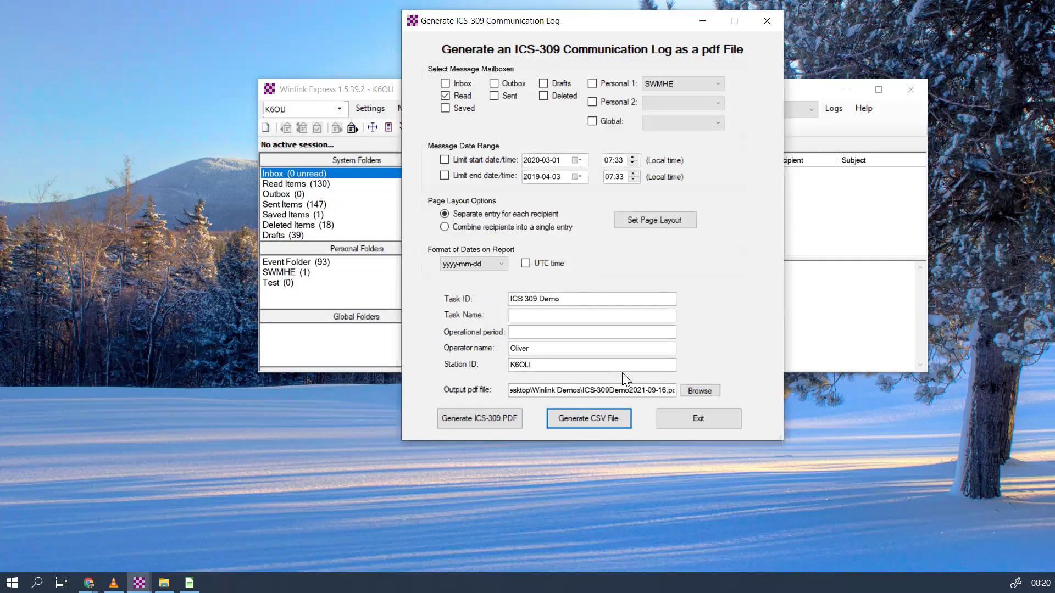
click(685, 415)
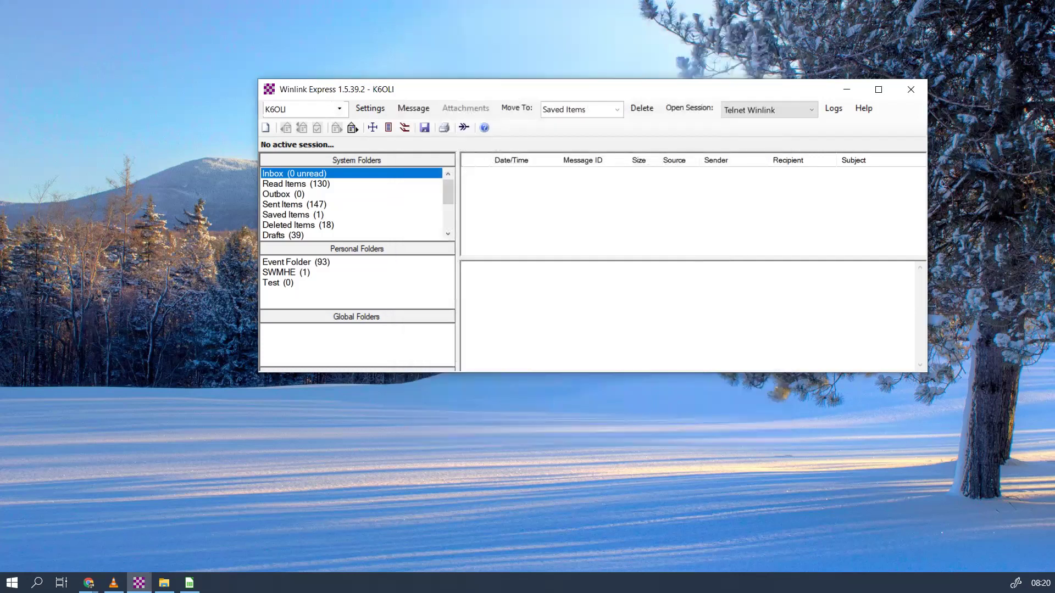
Step: Switch to LibreOffice Calc and open ICS-309DemoReadFolder2021-09-16.csv from the Winlink Demos folder, keeping the file filter on All files
click(190, 582)
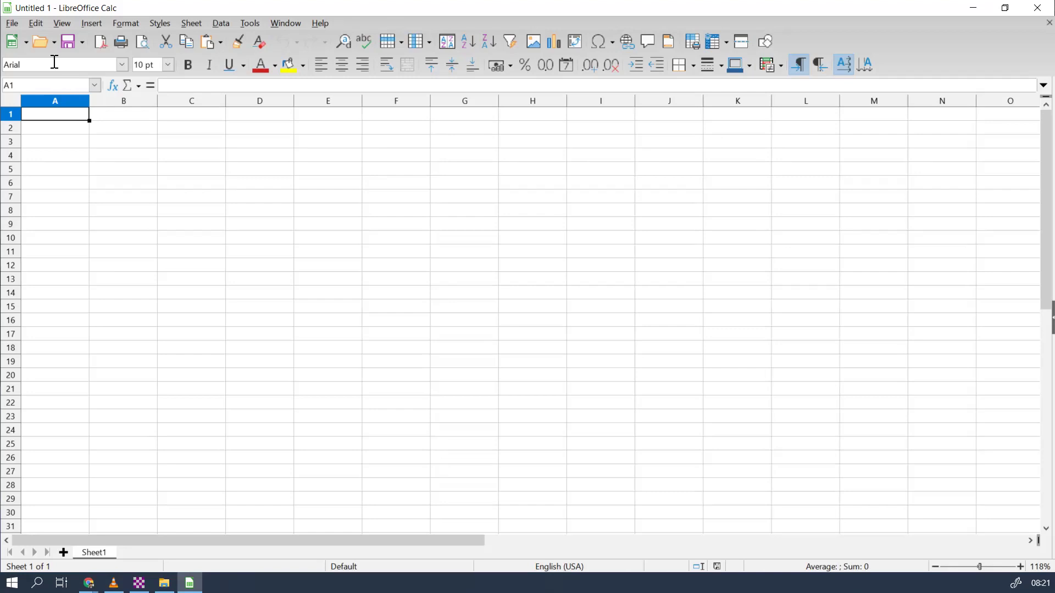
click(43, 39)
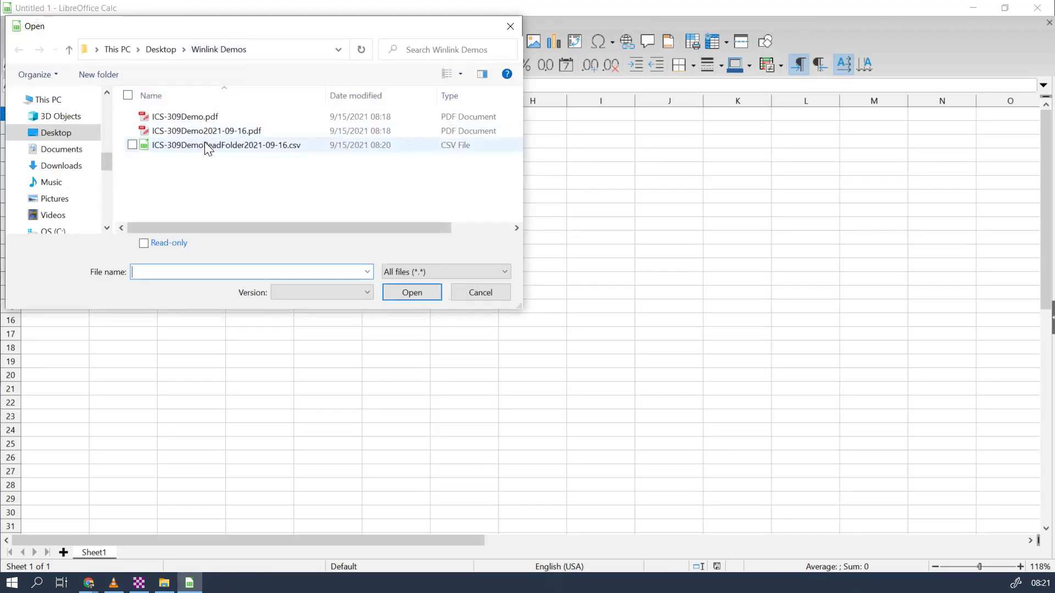
click(201, 115)
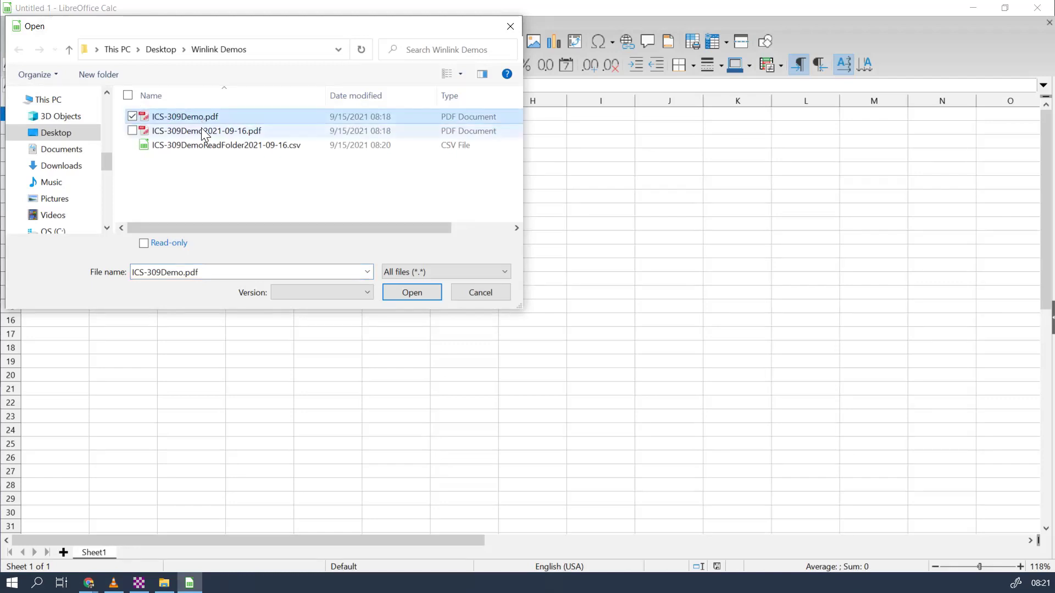
click(201, 131)
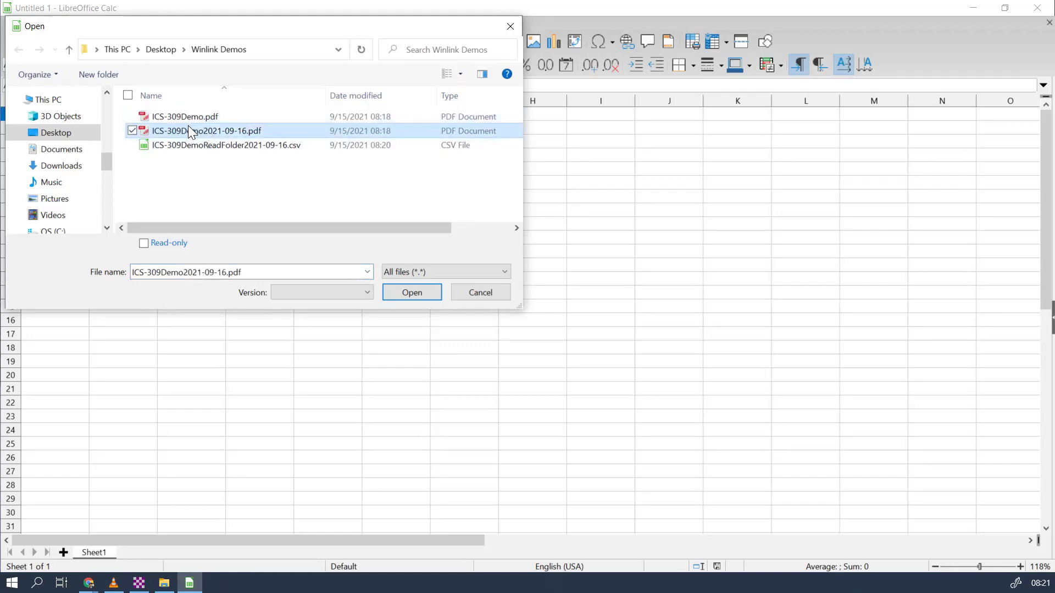
click(229, 146)
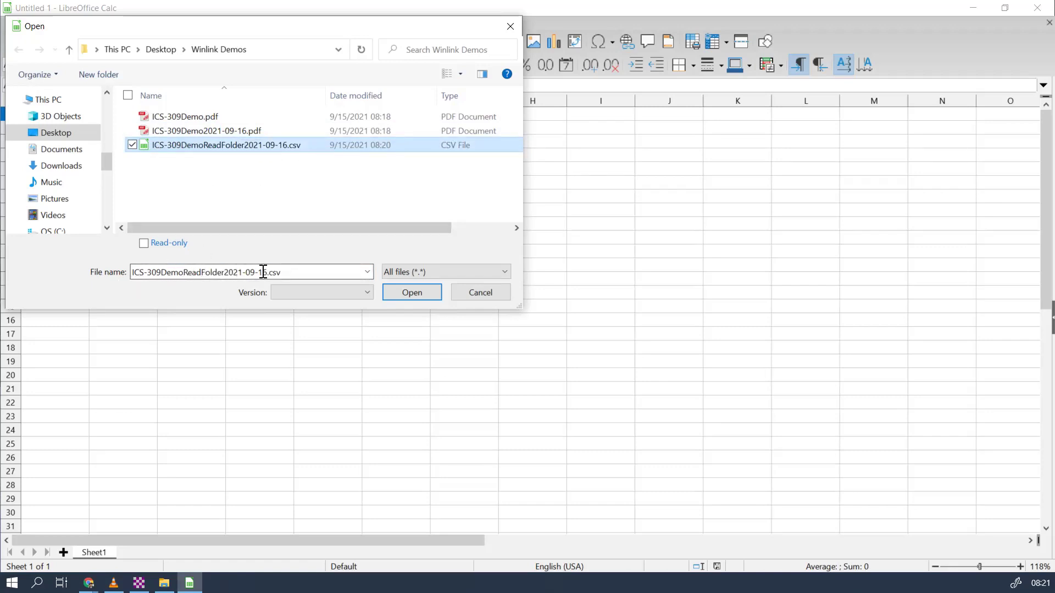
click(465, 269)
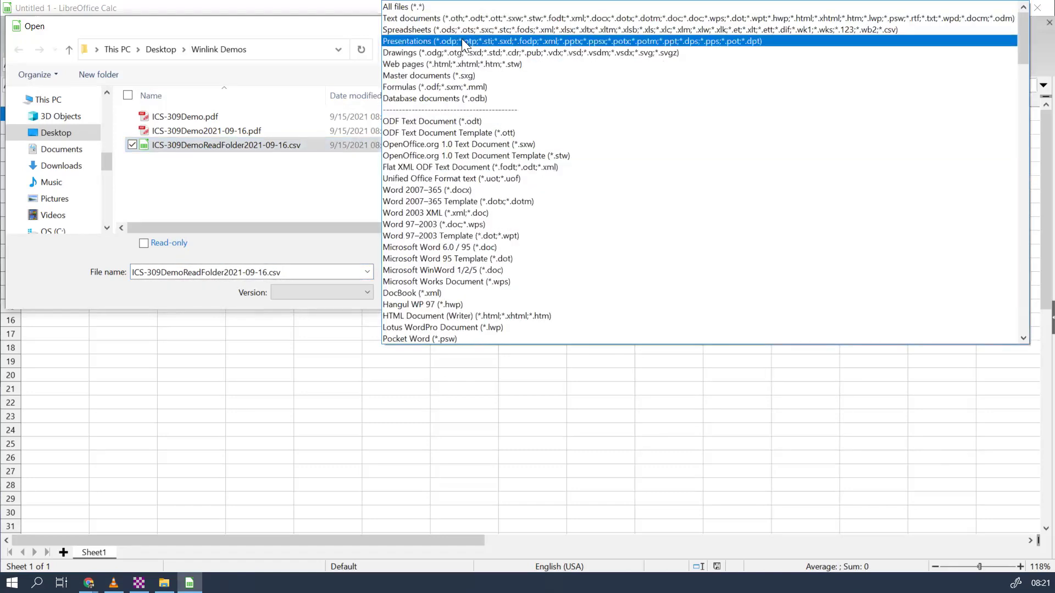
click(458, 7)
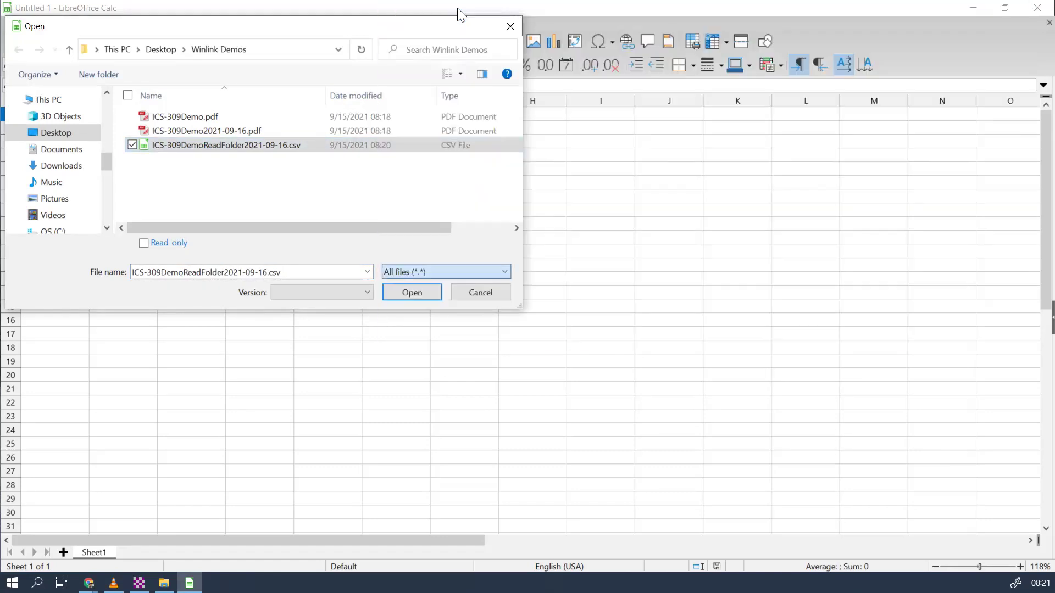
click(412, 293)
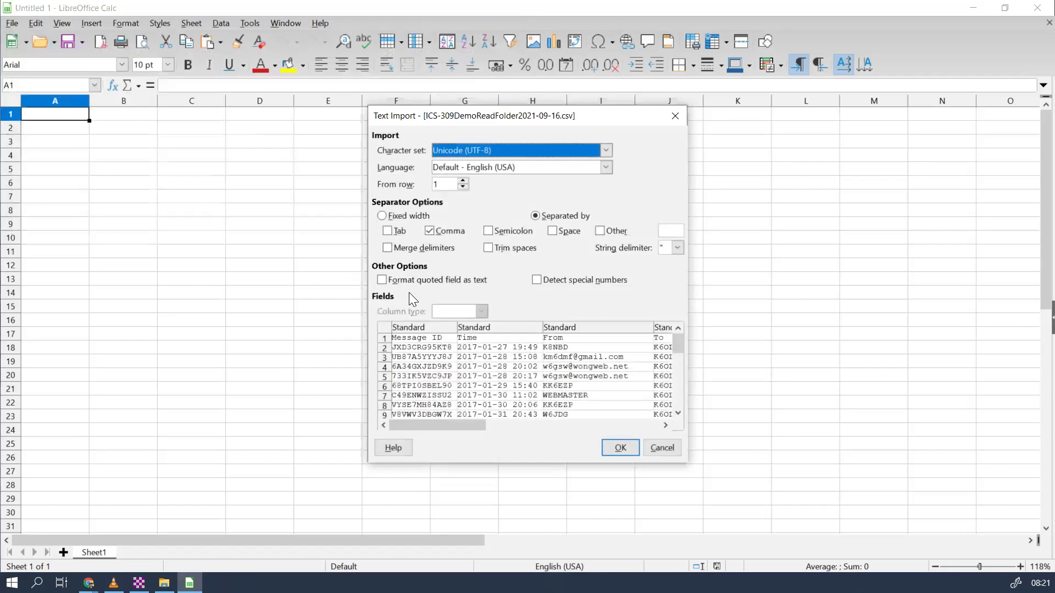
Step: Try Tab instead of Comma as the import separator and restore the Comma-only setting
click(445, 232)
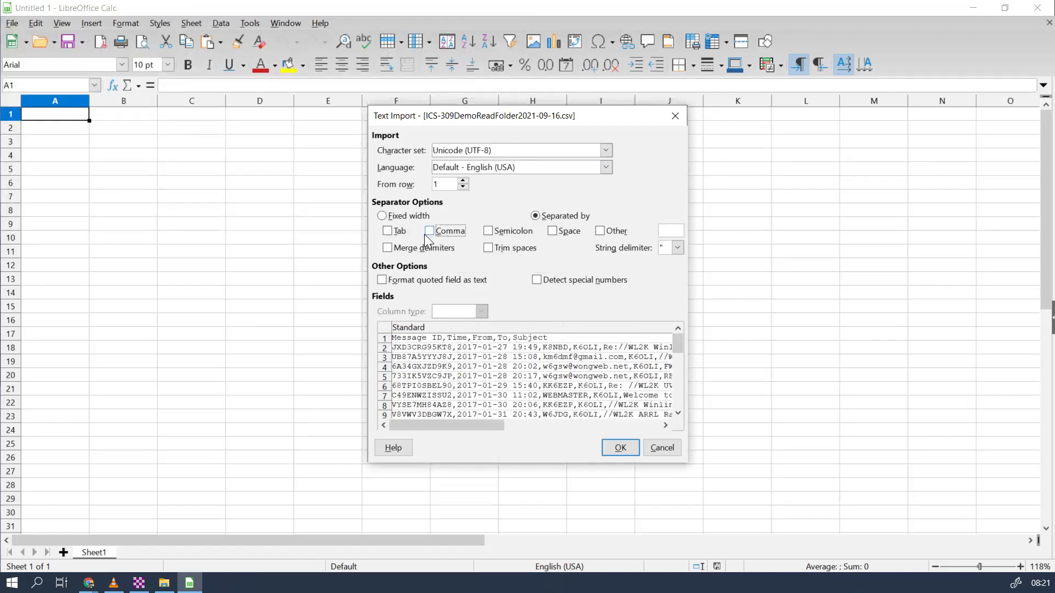
click(388, 231)
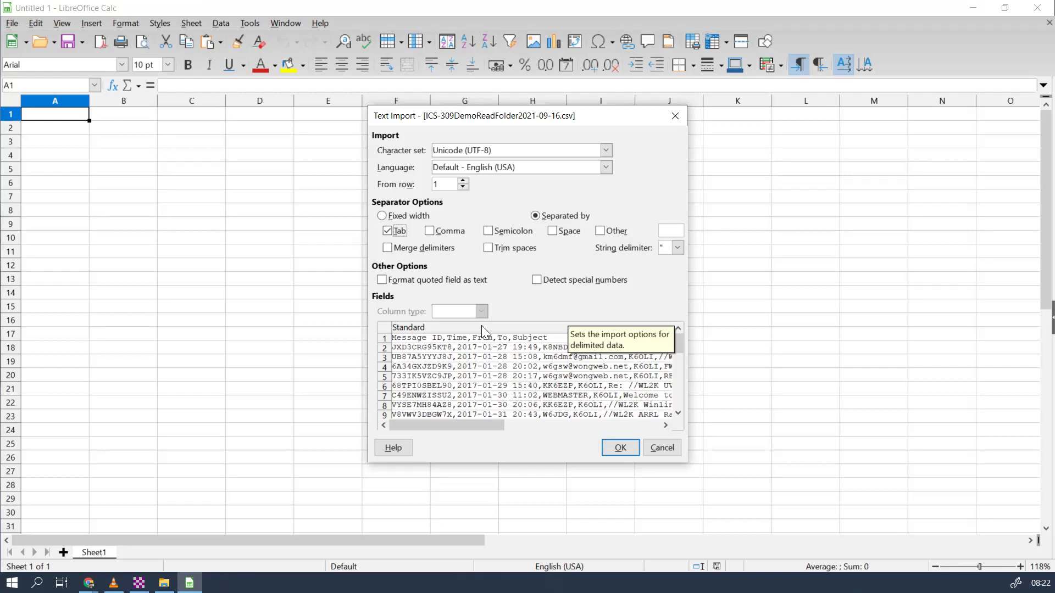
click(429, 231)
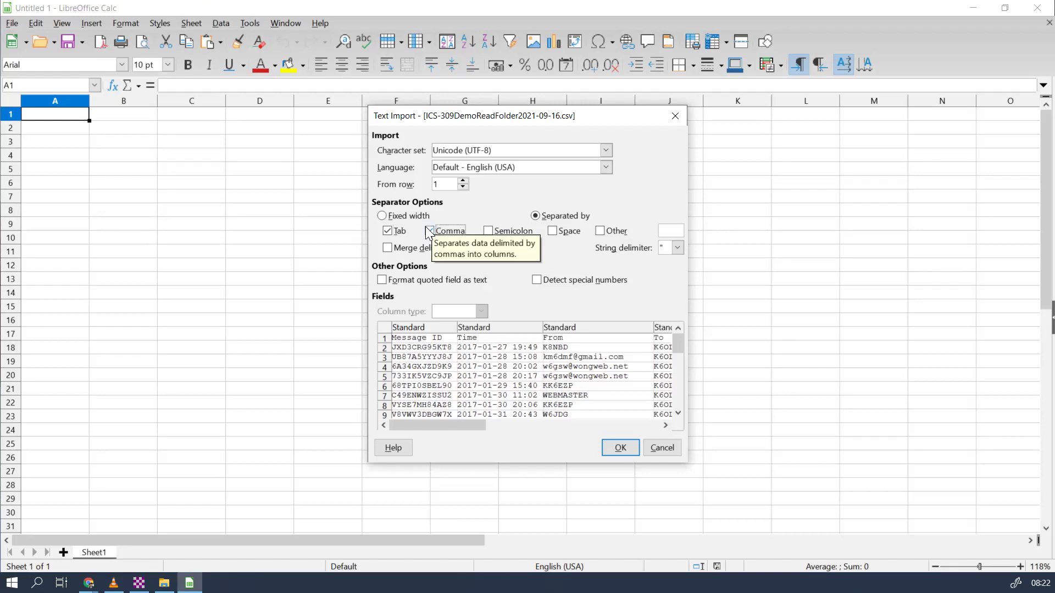
click(388, 231)
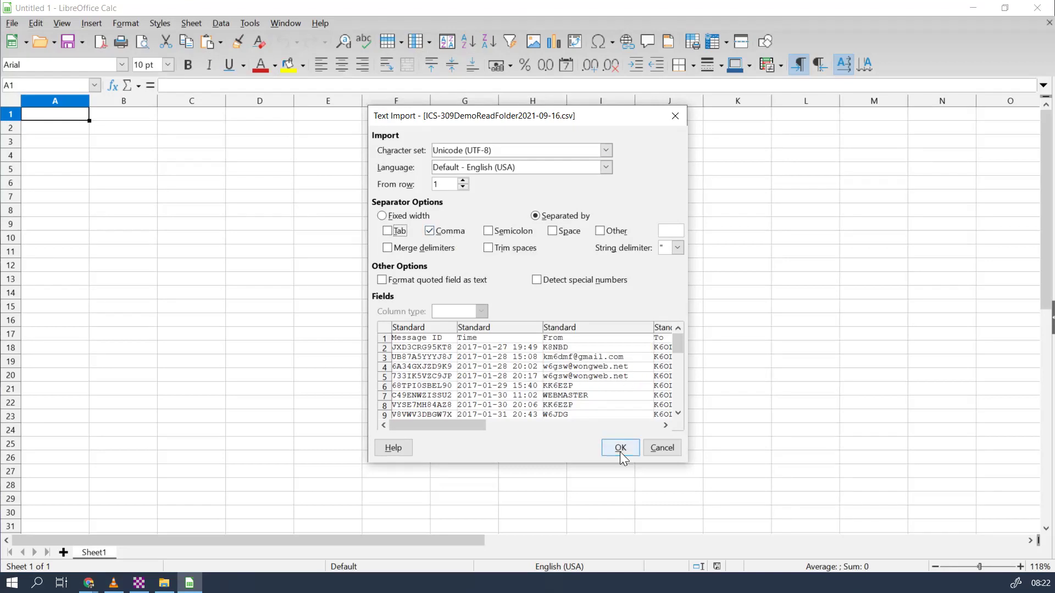
Step: Check the remaining columns in the import preview and import the comma-separated data as Unicode (UTF-8)
drag(458, 425, 553, 422)
drag(586, 425, 442, 412)
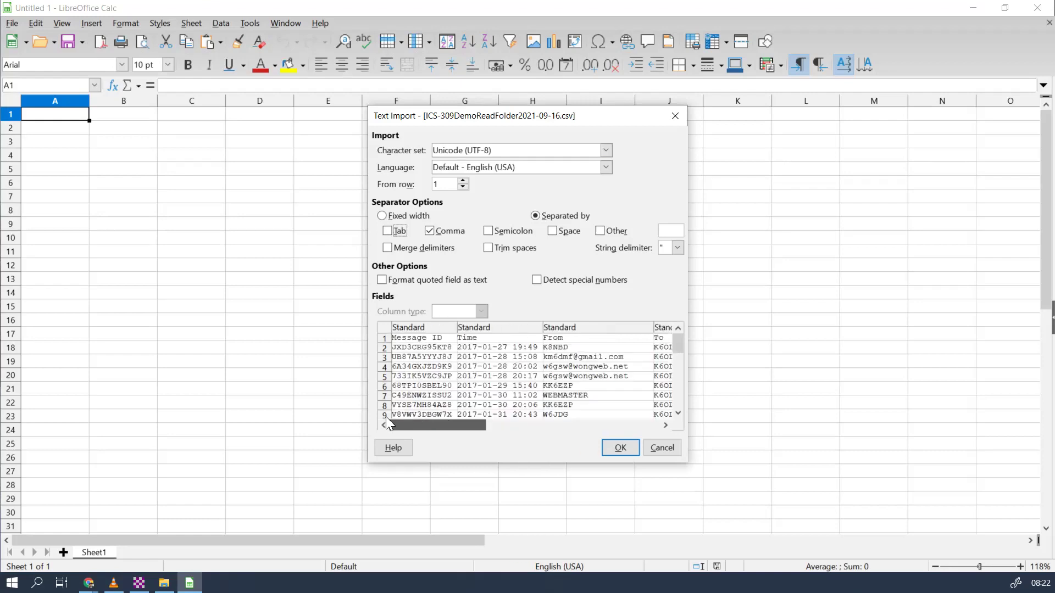
click(614, 447)
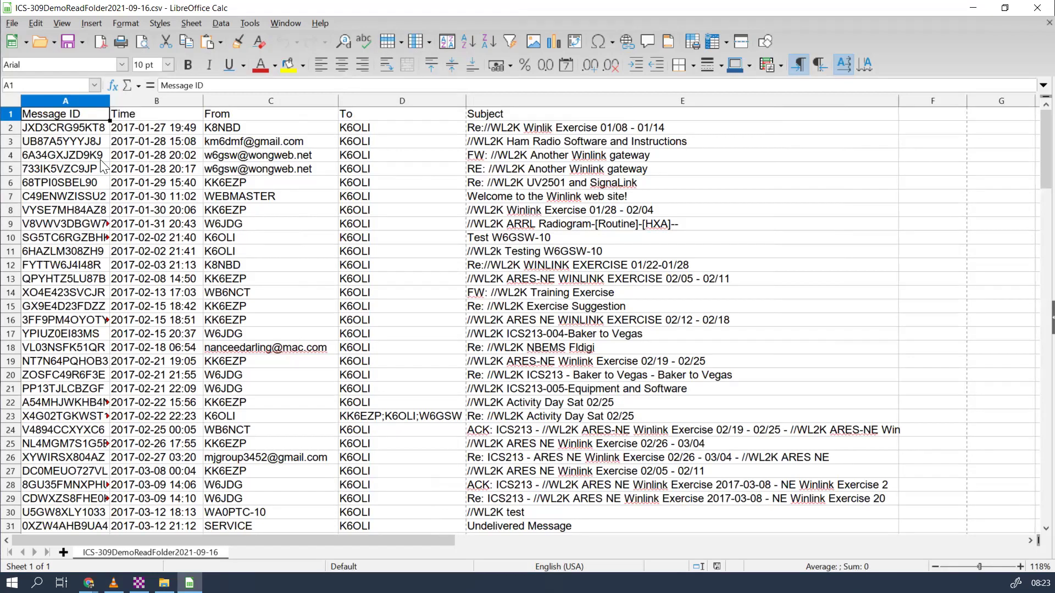
Step: Look through the imported message records down to the 2021 entries and return to the first row
scroll(272, 225, down, 12)
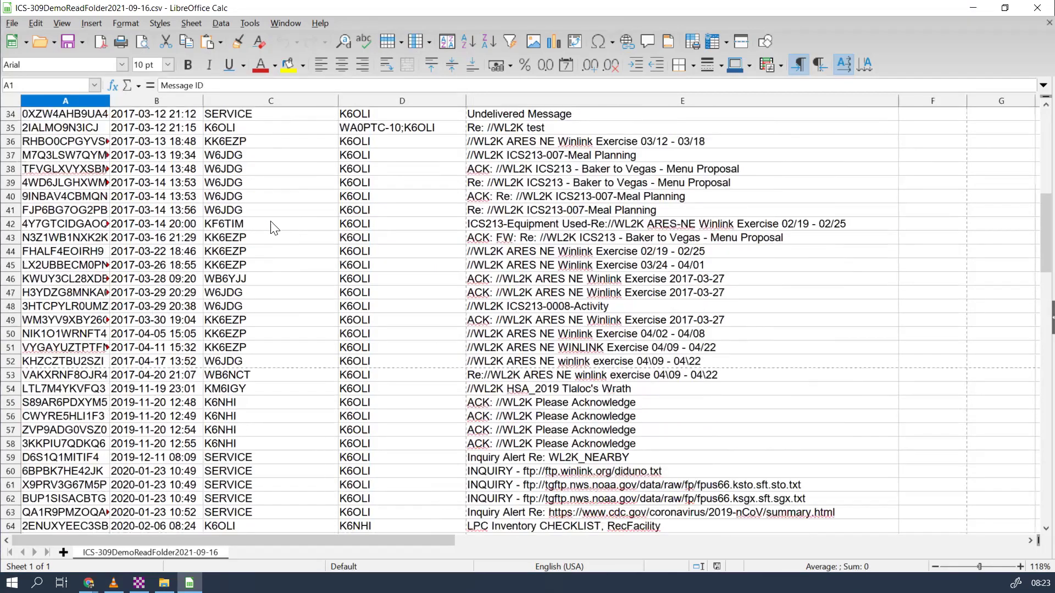
scroll(272, 226, down, 20)
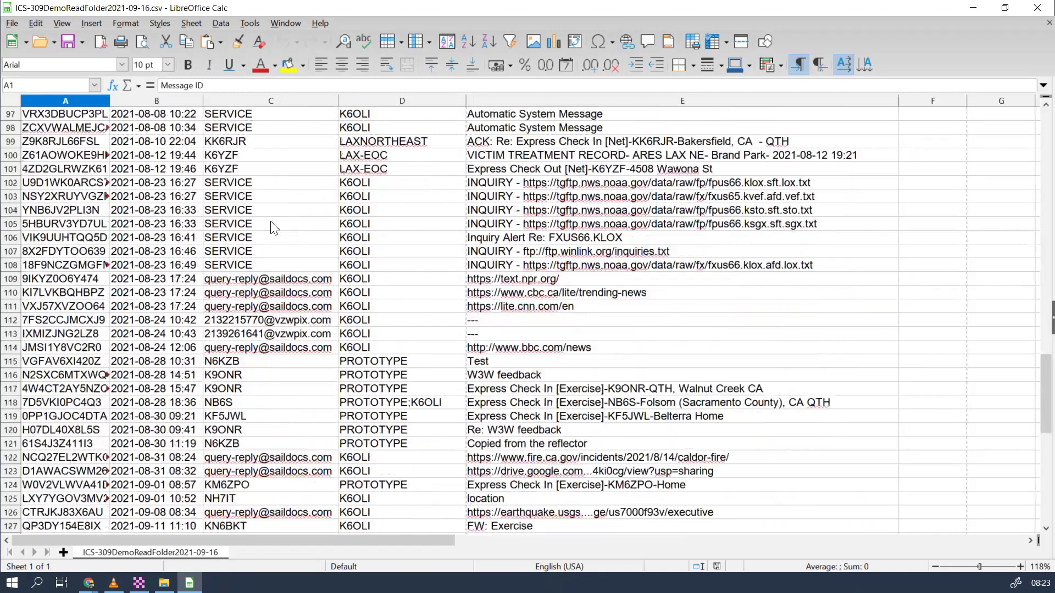
scroll(270, 226, up, 20)
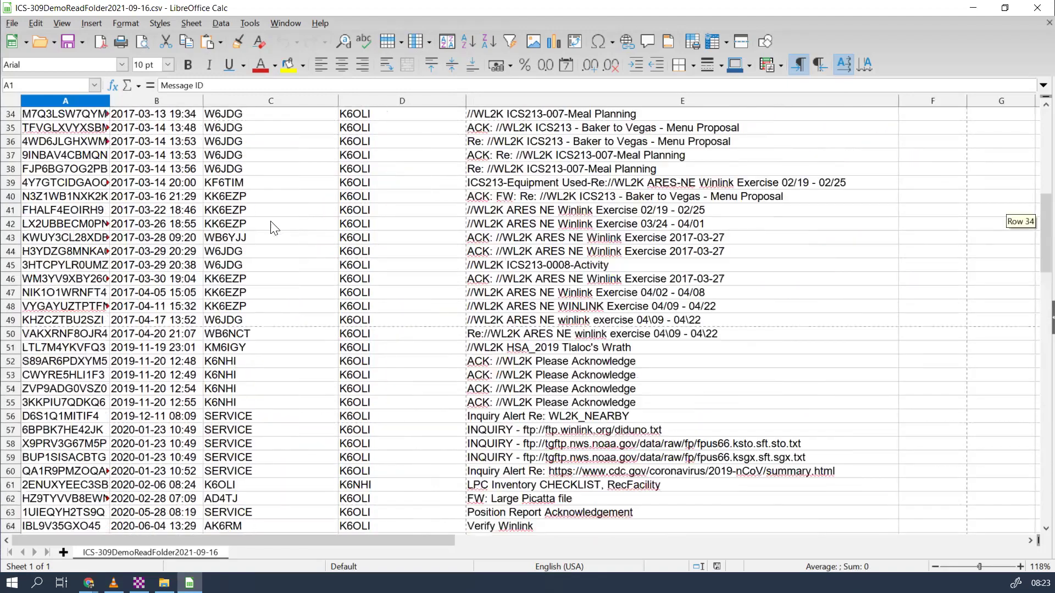
scroll(272, 225, up, 9)
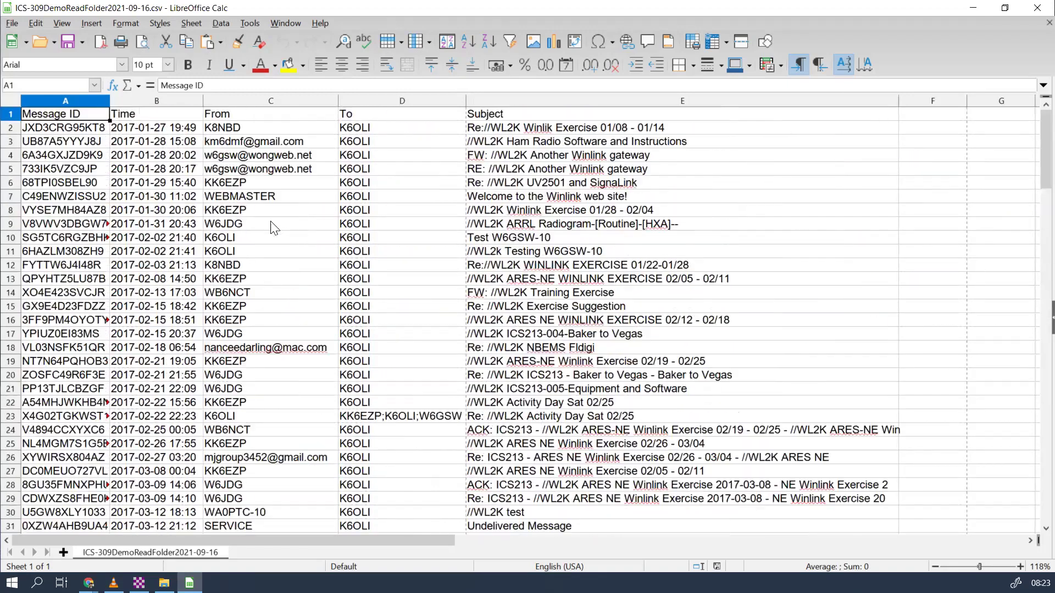
Step: Select the entire header row of the imported message log
click(11, 115)
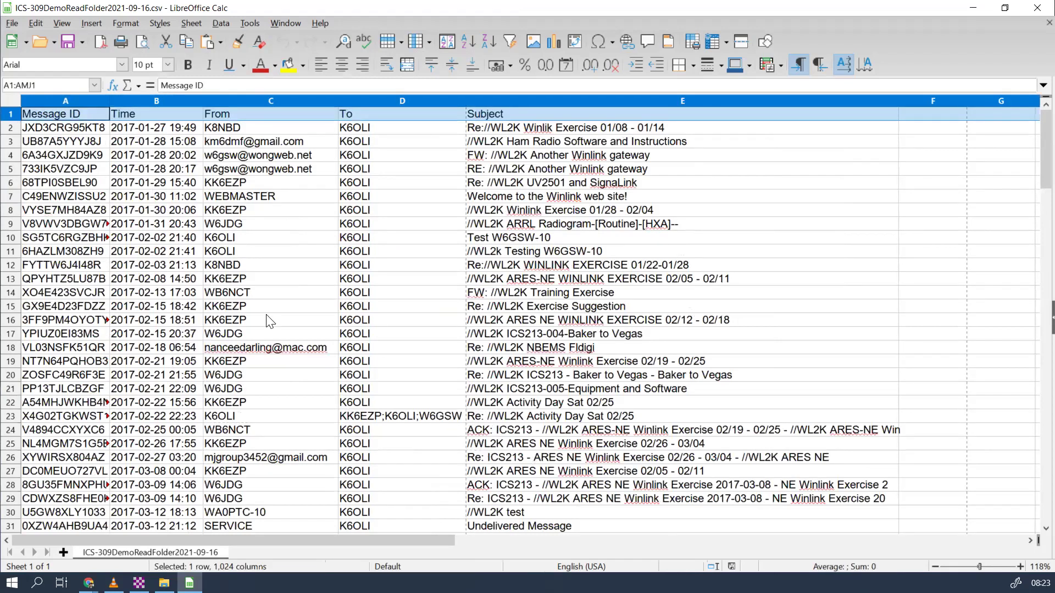